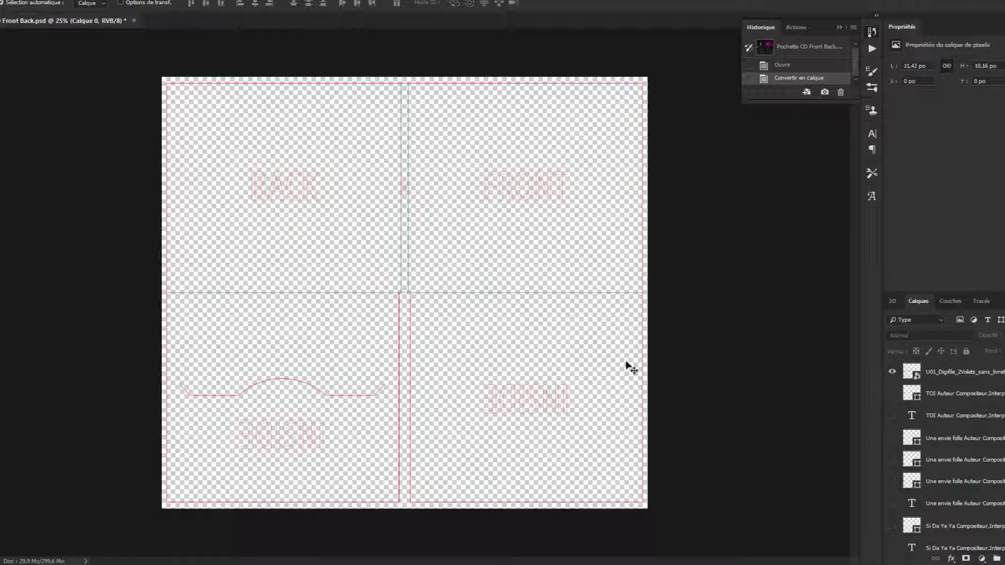
- Check the template layer by toggling its visibility, then bring up the Fichier menu
click(892, 372)
click(4, 0)
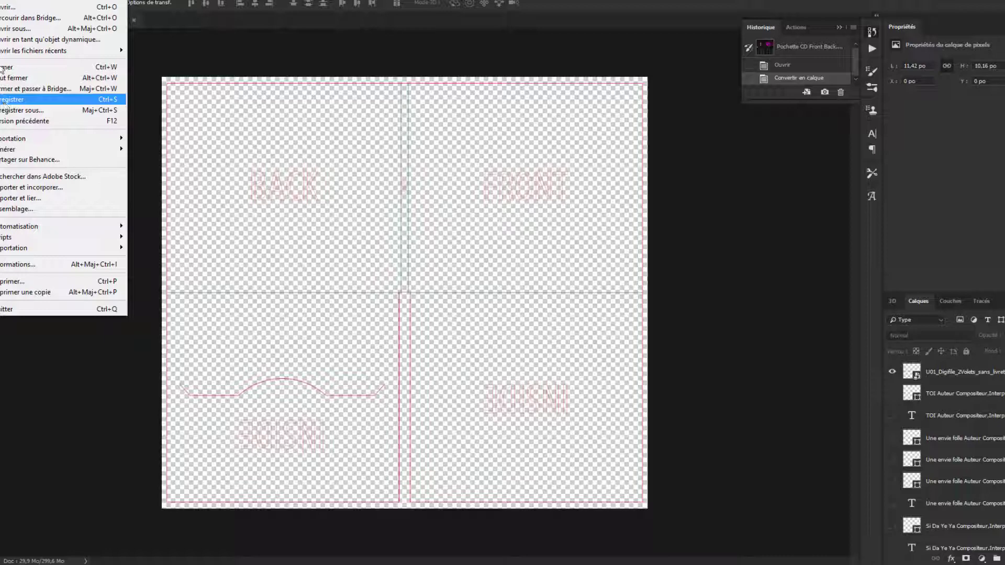
- Save the CD sleeve document and show the FOND Rectangle NOIR BACK layer
click(11, 103)
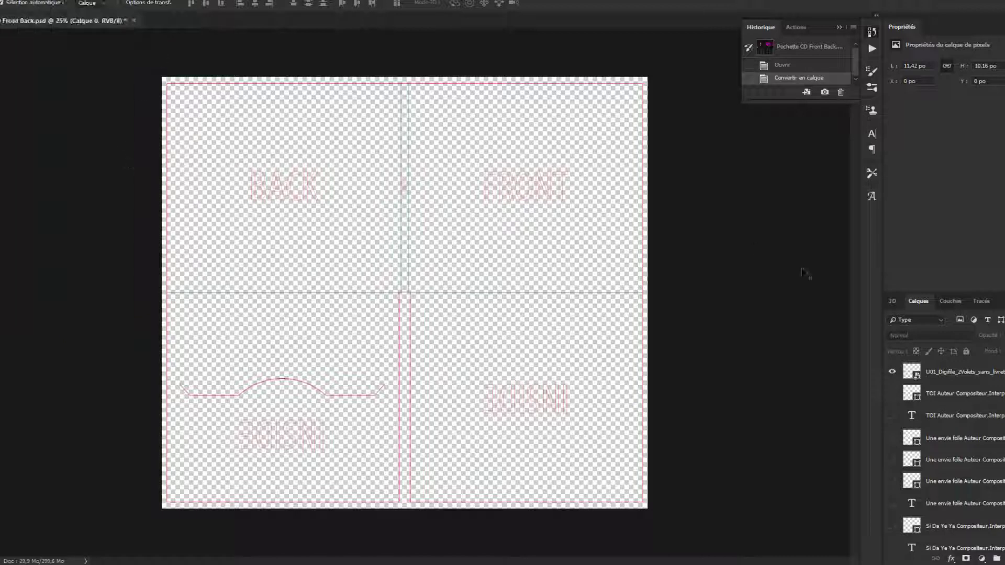
scroll(894, 377, down, 10)
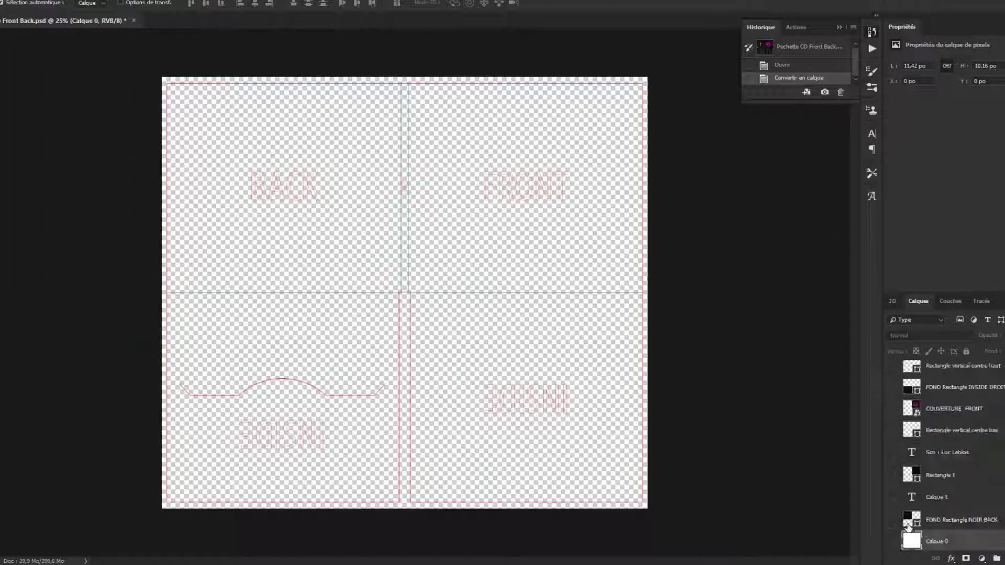
click(893, 520)
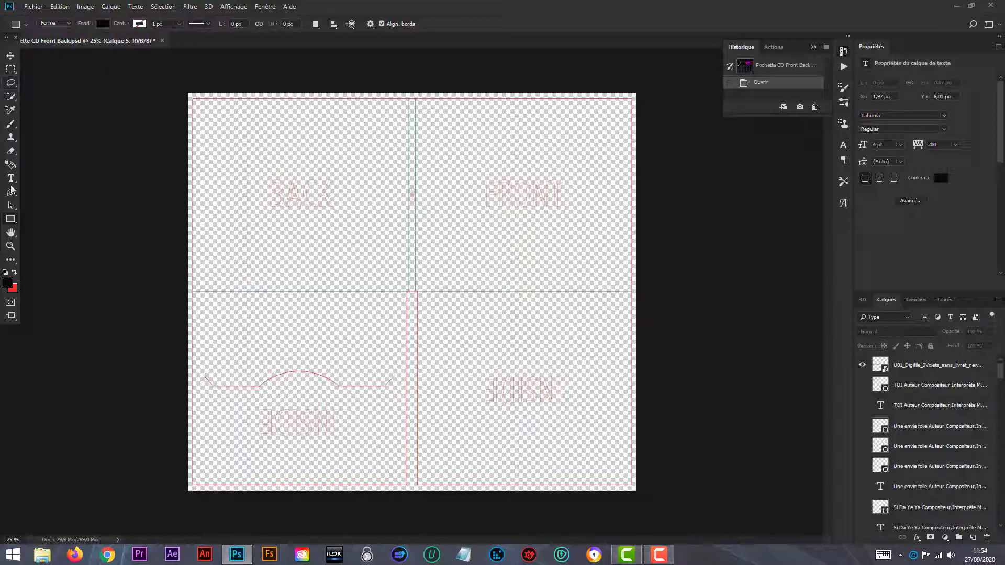
- Draw a black 1700 × 1524 px rectangle over the top-left BACK panel
click(12, 224)
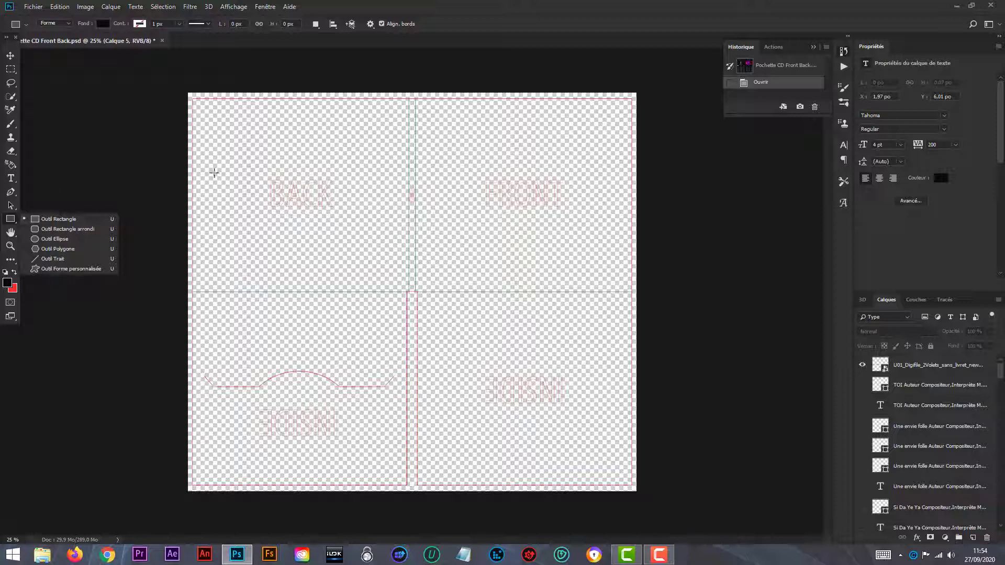
click(192, 132)
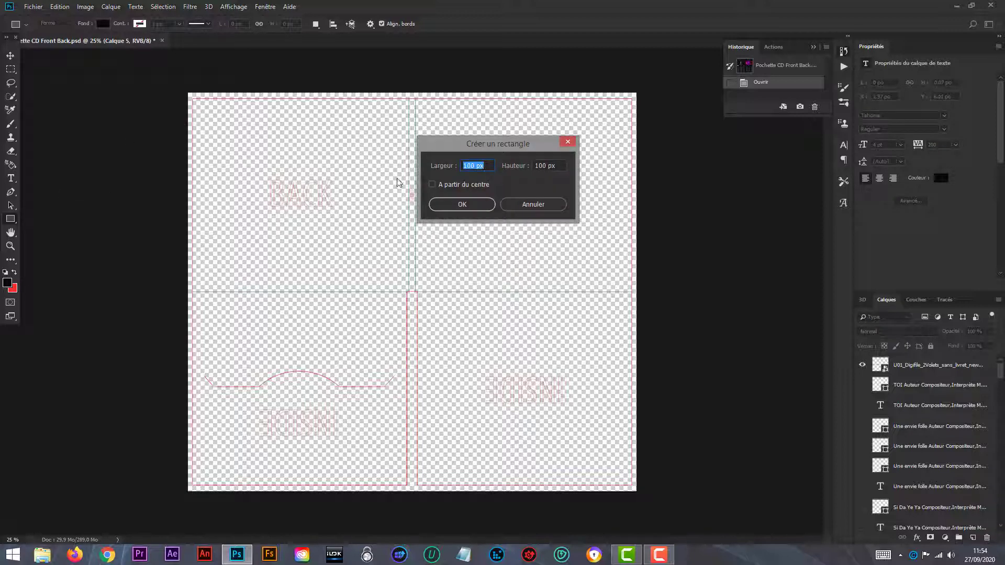
click(527, 200)
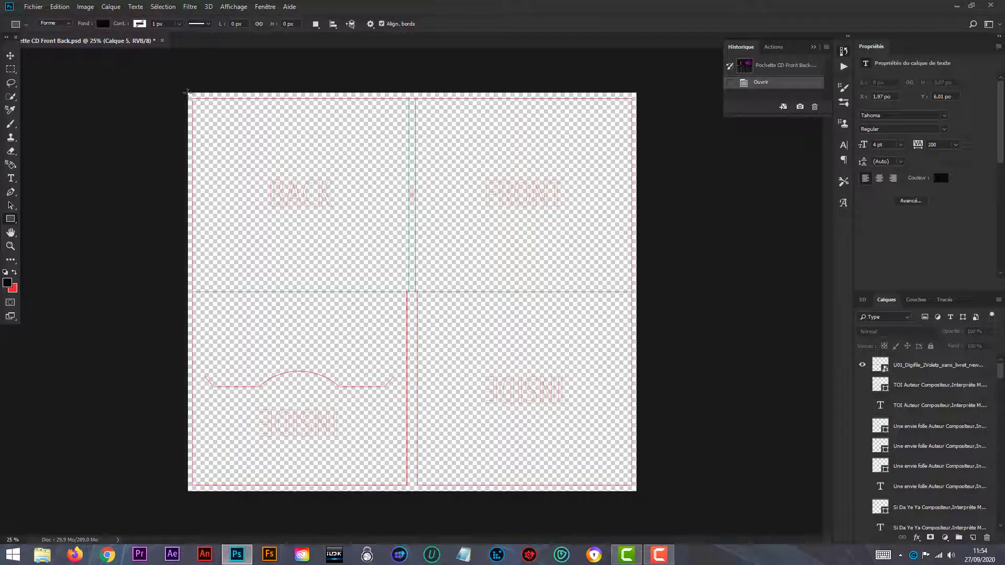
mouse_move(187, 93)
mouse_down()
mouse_move(394, 124)
mouse_move(409, 292)
mouse_up()
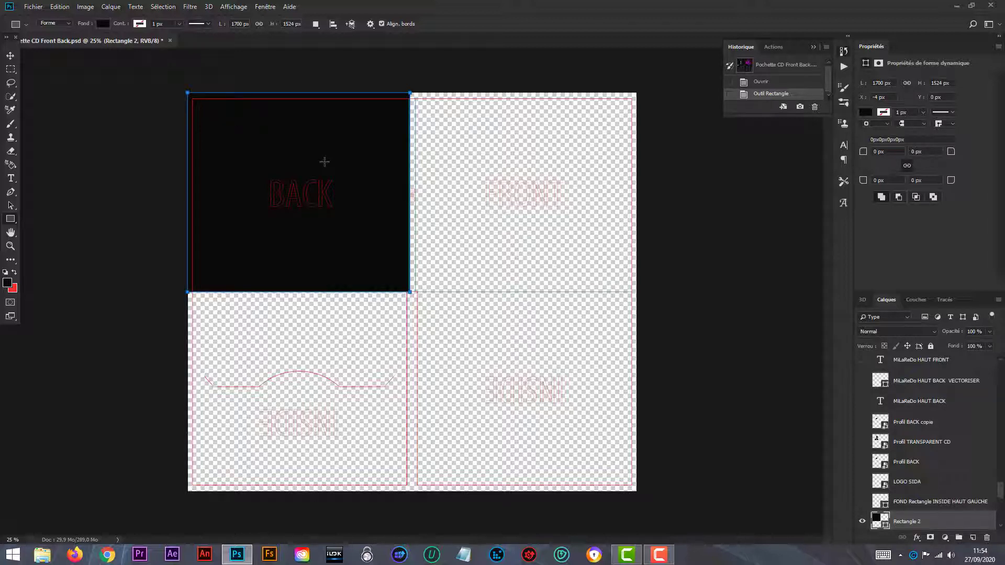
- Zoom in on the BACK/FRONT fold and draw a thin black strip rectangle along it
alt+scroll(325, 162, up, 3)
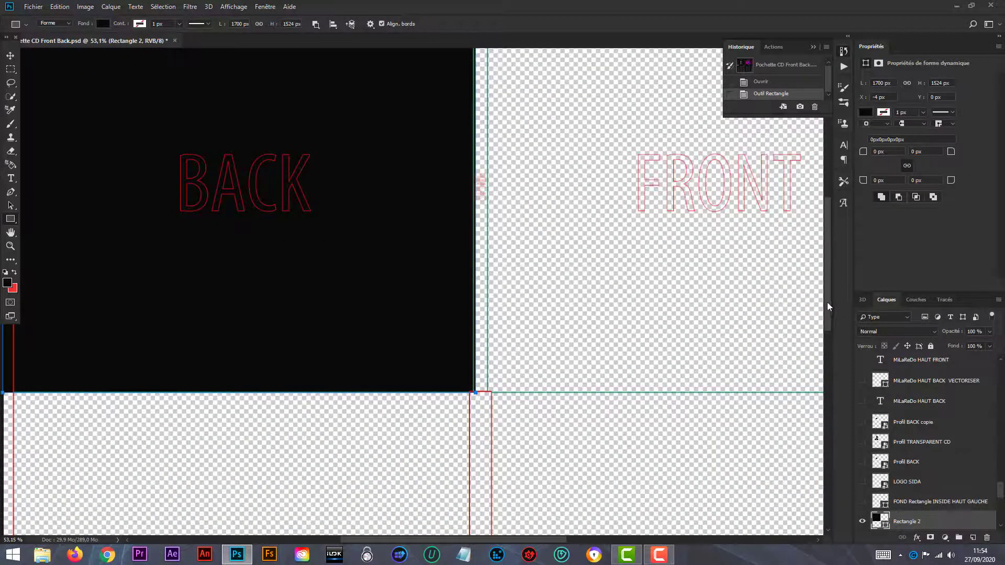
drag(827, 303, 831, 263)
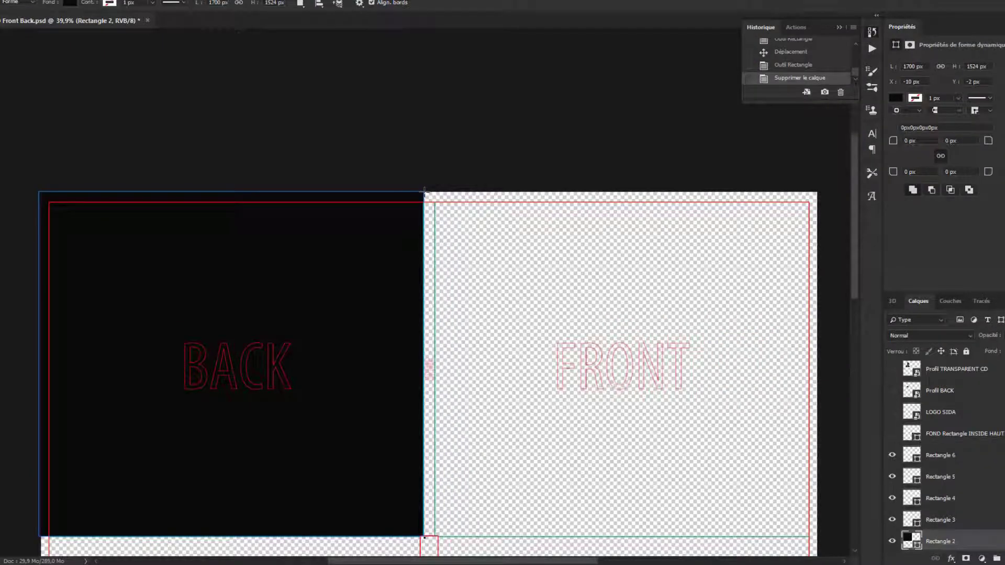
drag(424, 192, 447, 529)
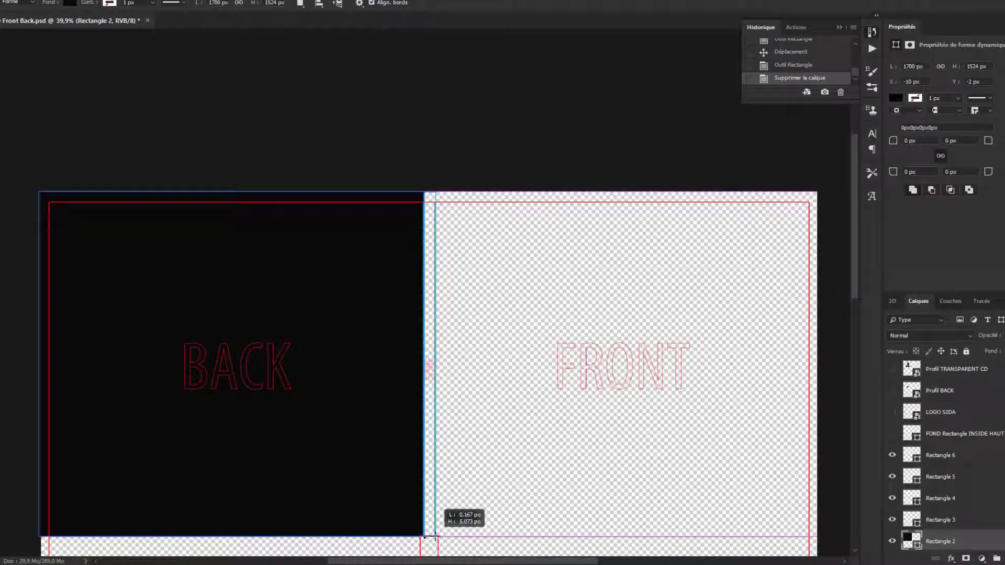
drag(434, 536, 434, 536)
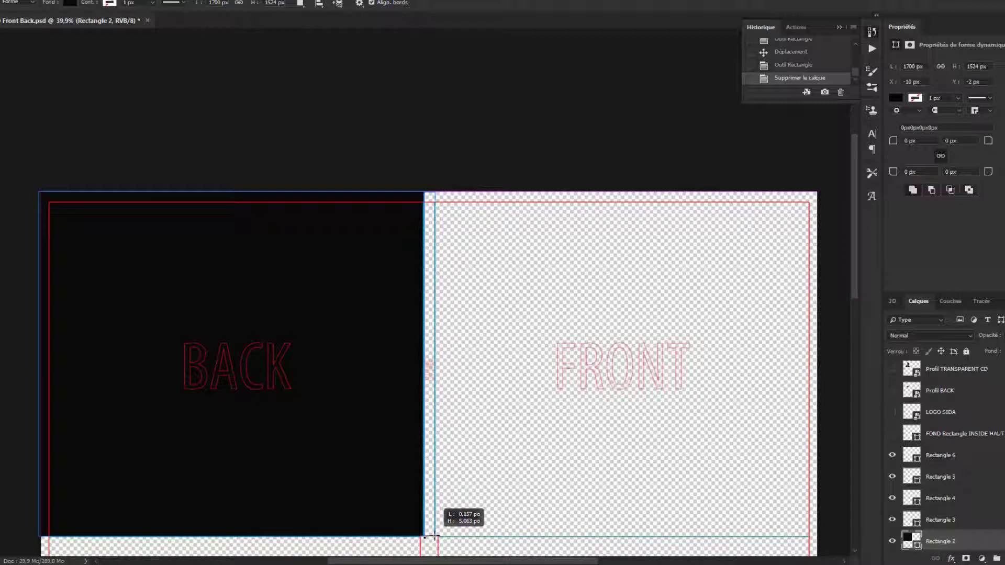
drag(432, 537, 433, 536)
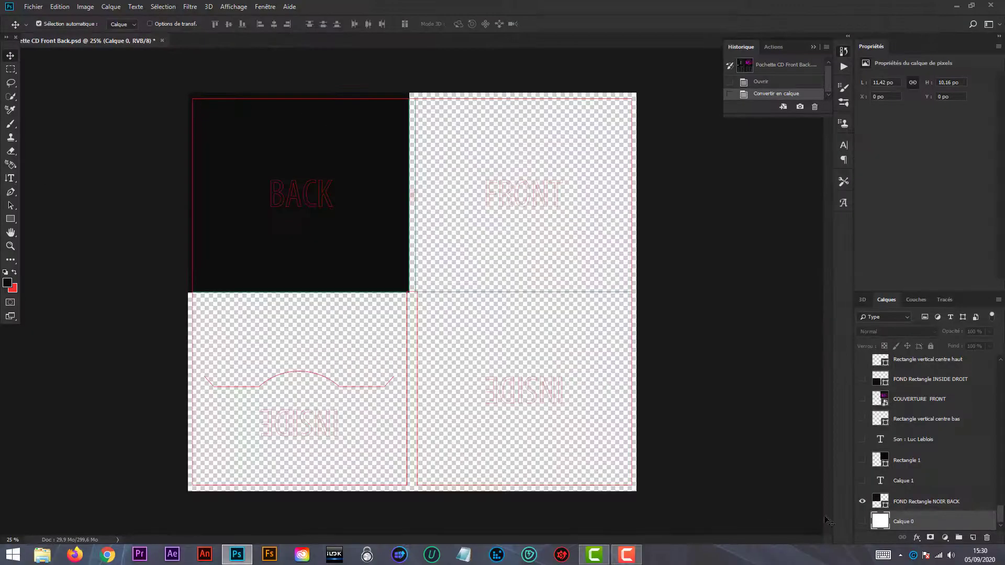
- Show Rectangle 1, FOND Rectangle INSIDE DROIT and both vertical centre Rectangle layers
click(861, 461)
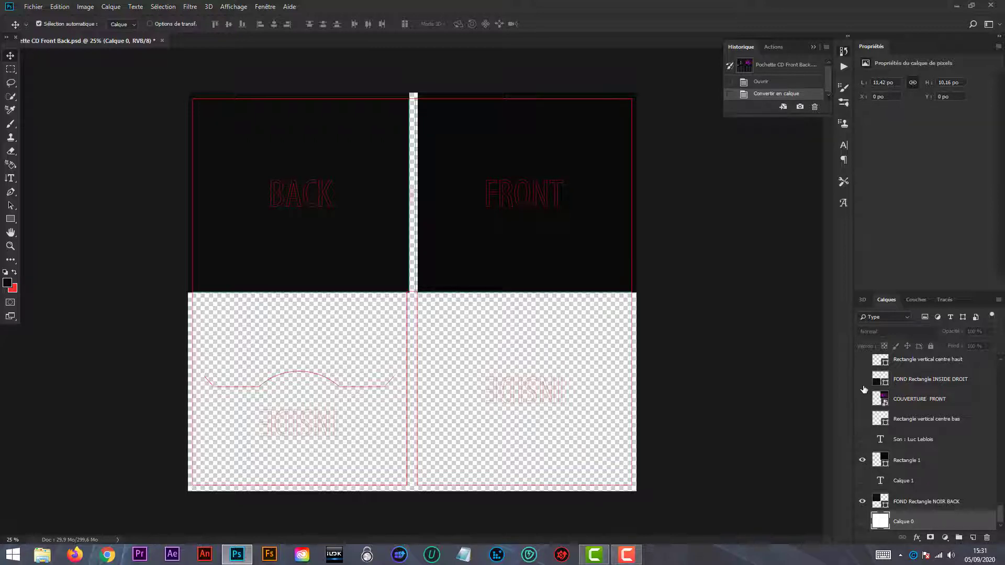
click(863, 380)
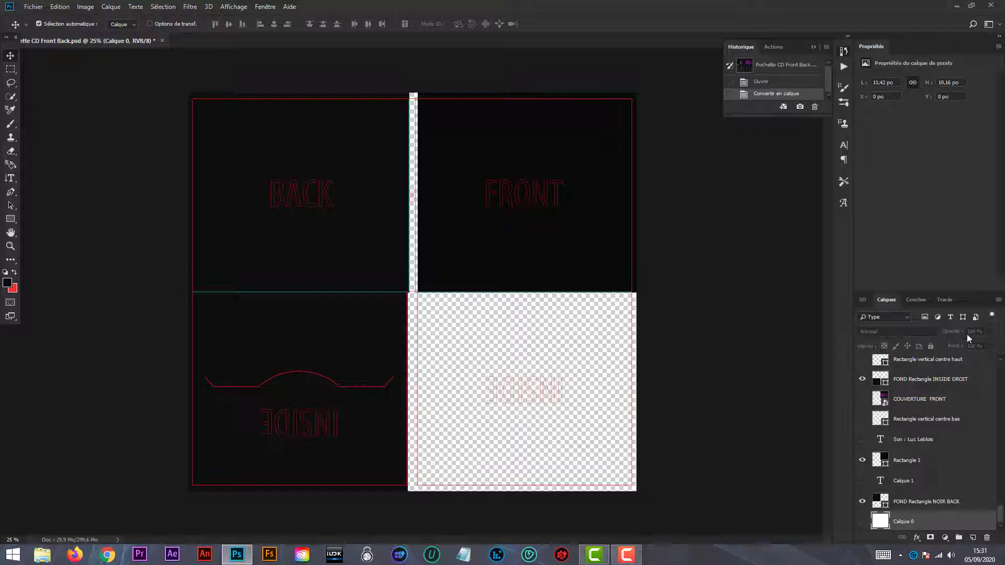
click(862, 419)
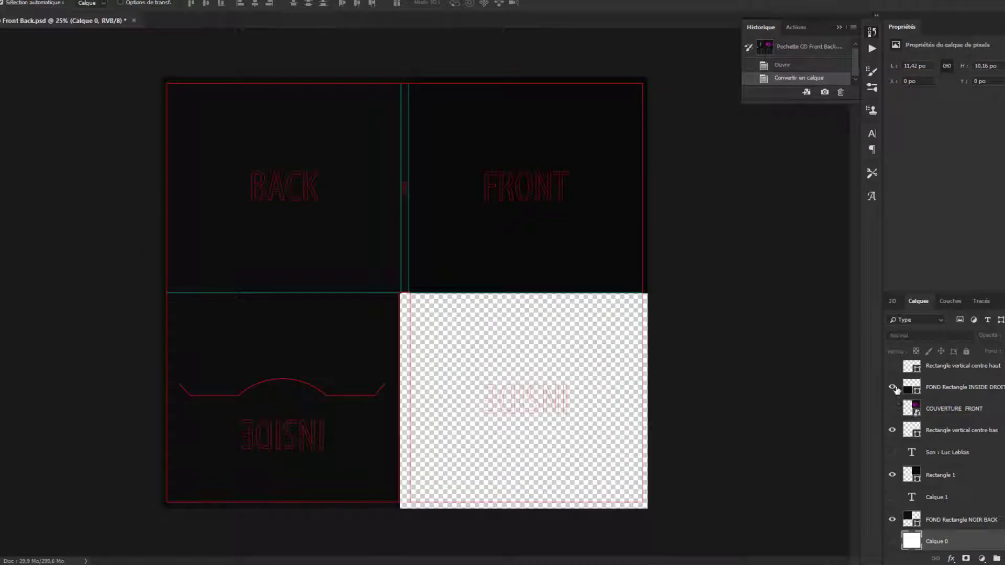
click(892, 366)
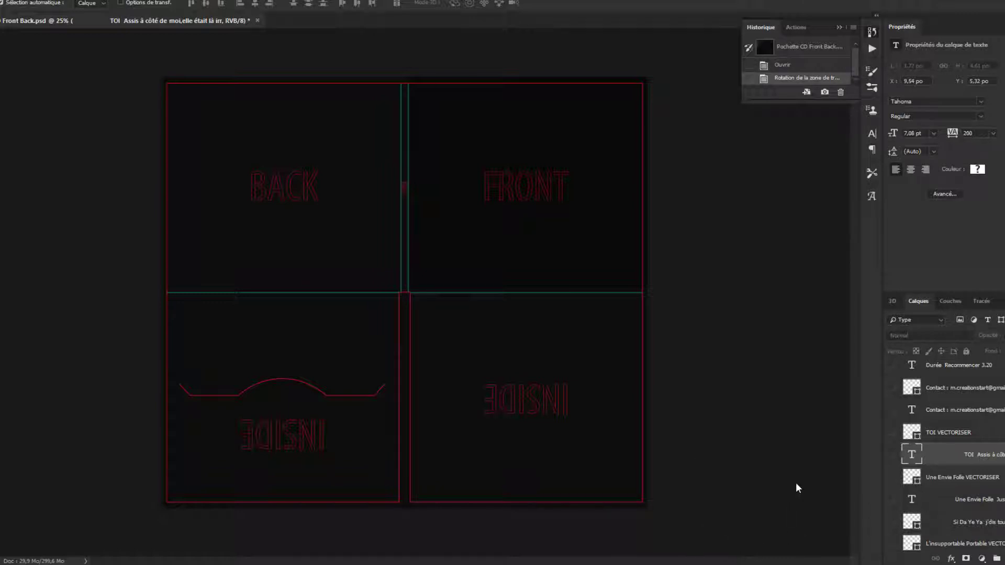
- Show the TOI lyrics layer and rotate the whole image 180°
click(892, 456)
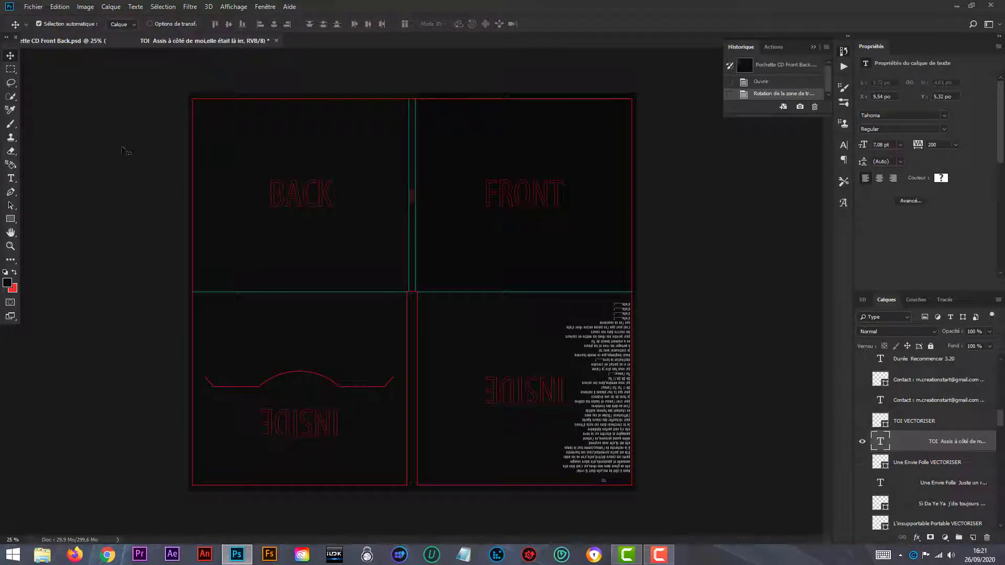
click(84, 8)
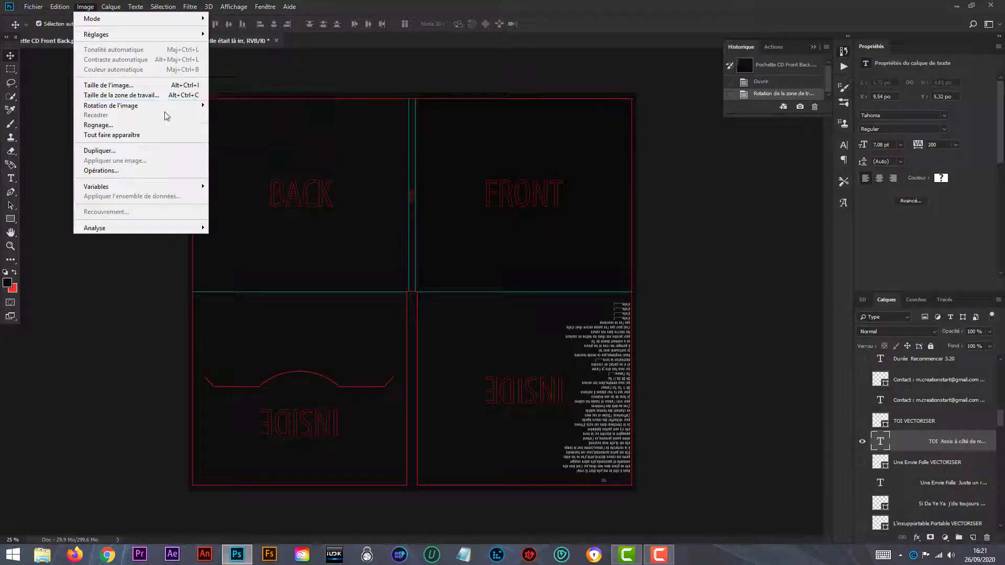
click(229, 108)
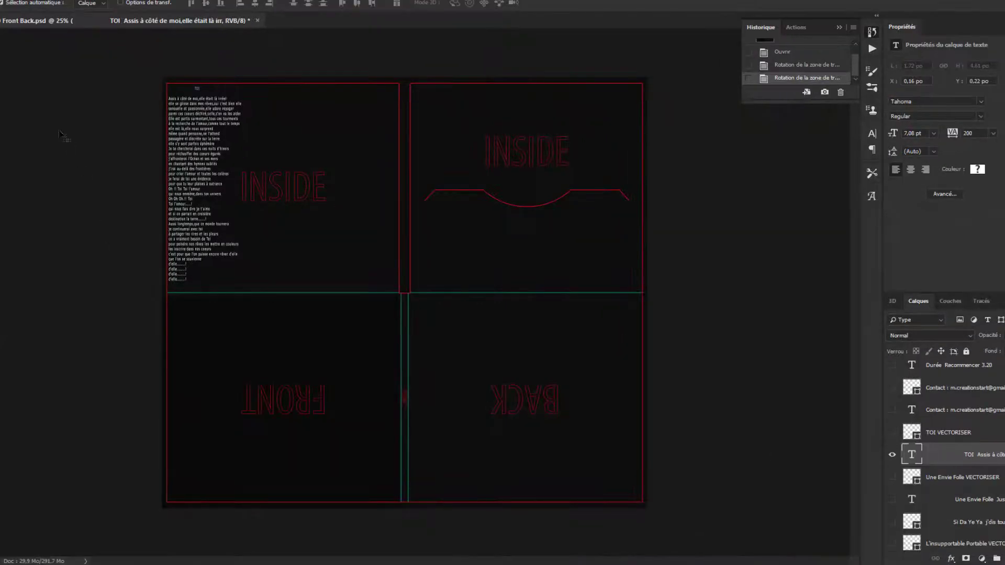
- Create a work path from the TOI lyrics and convert the layer to a shape
click(100, 1)
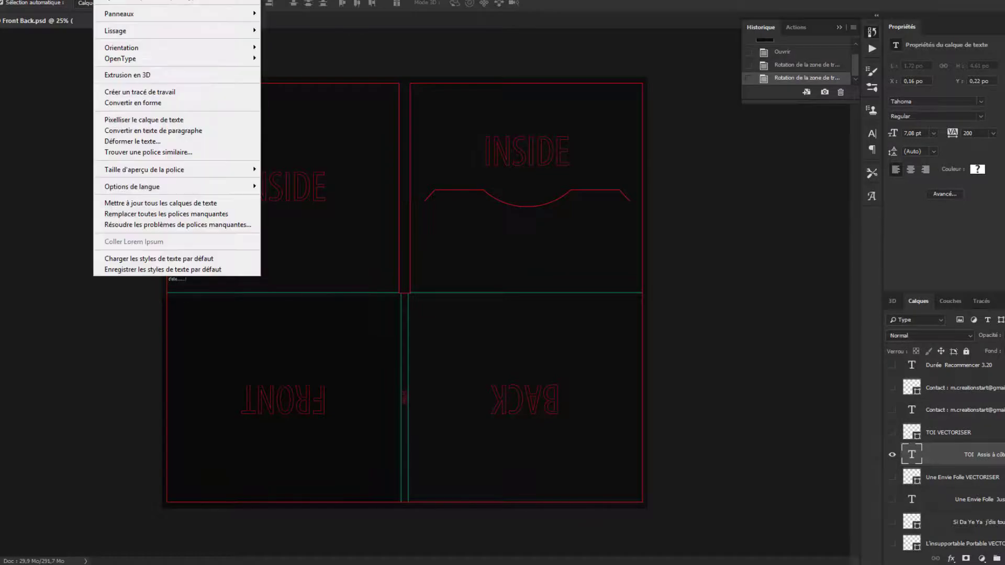
click(123, 93)
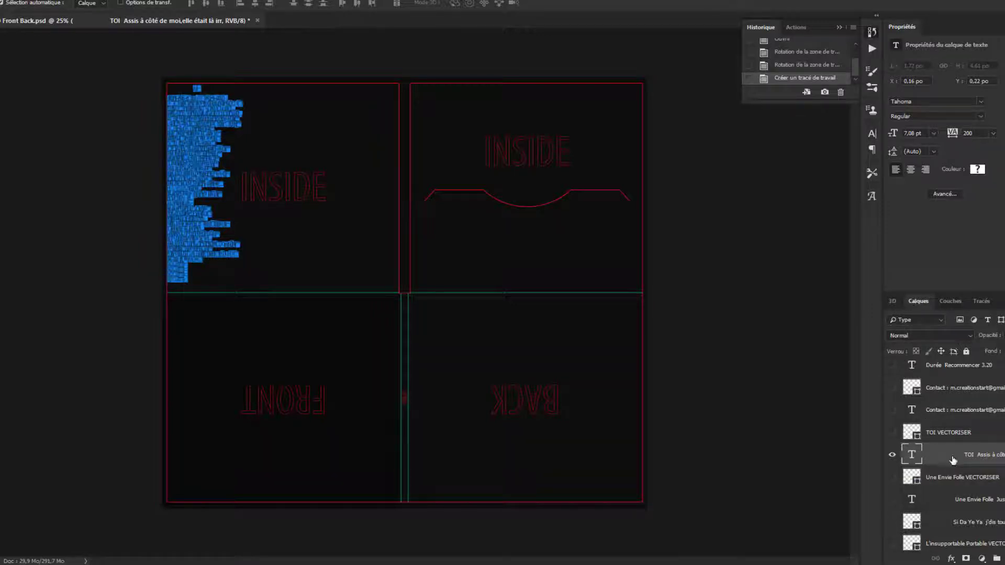
right_click(953, 461)
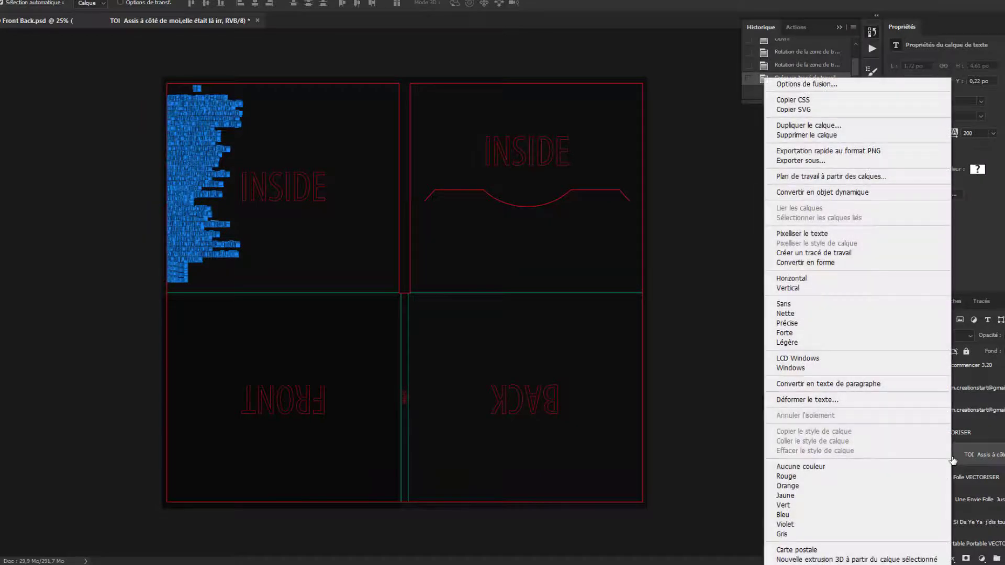
click(794, 266)
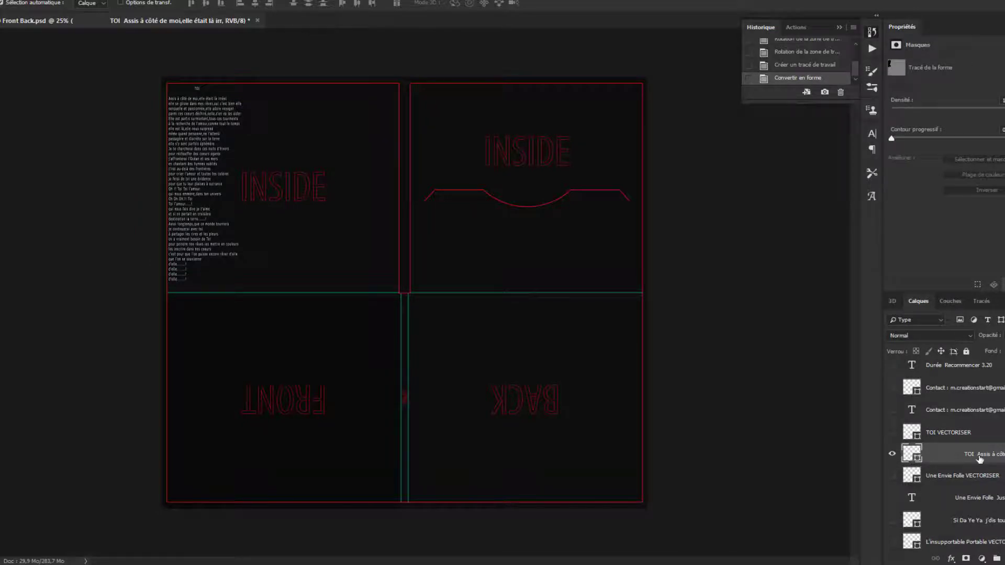
- Show the other lyrics layers on the INSIDE panels
scroll(892, 472, down, 1)
click(892, 514)
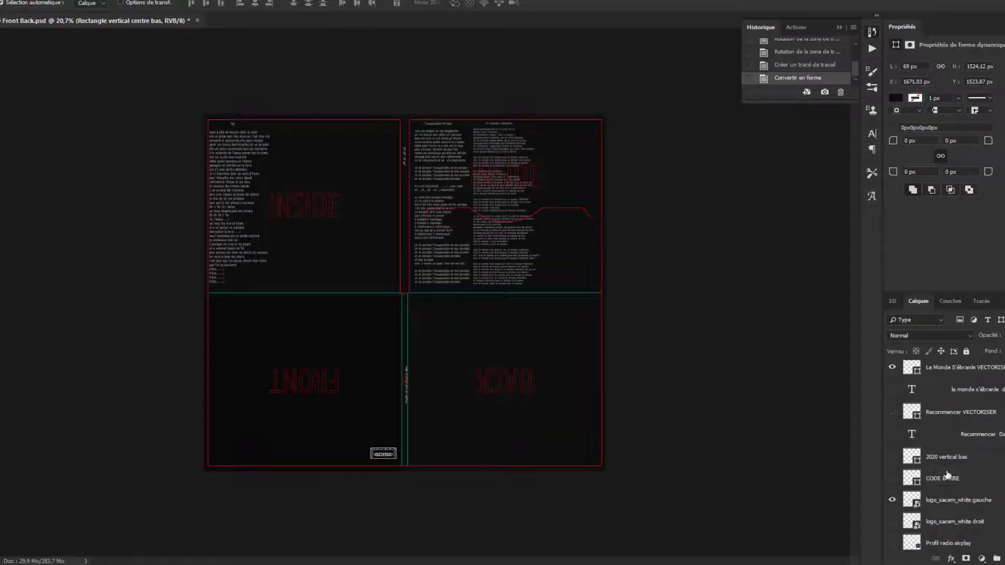
click(892, 415)
click(893, 415)
- Show the last lyrics column, the white CODE BARRE box and the SACEM logo
click(937, 414)
scroll(922, 471, down, 1)
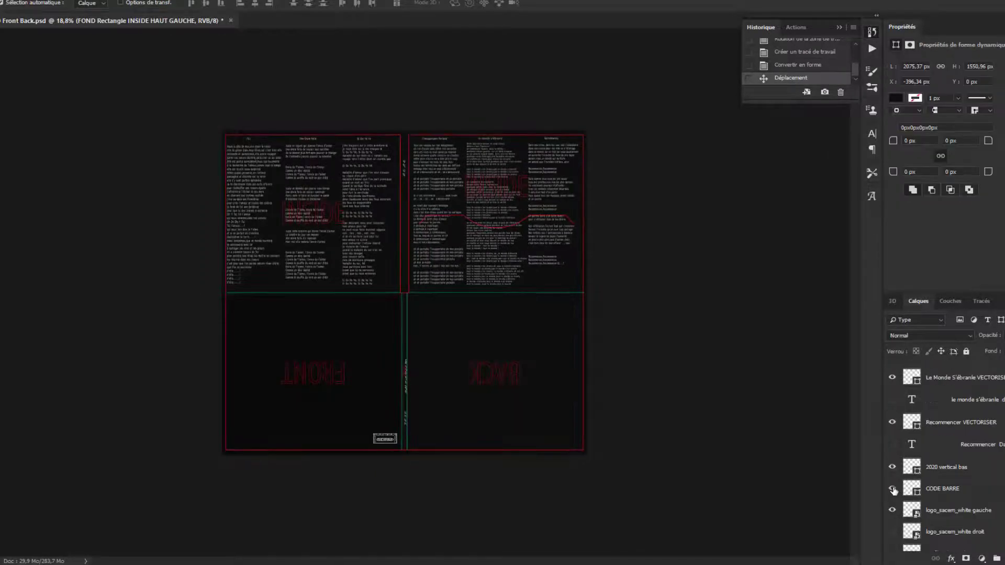
click(892, 488)
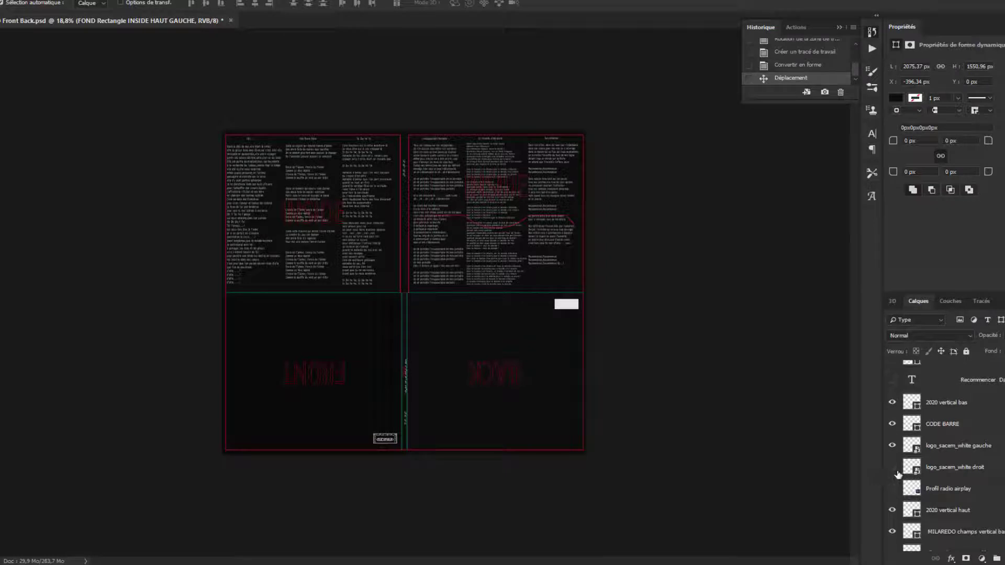
click(891, 467)
- Show the vertical album and artist spine text and the logo MB production logo
scroll(942, 455, up, 1)
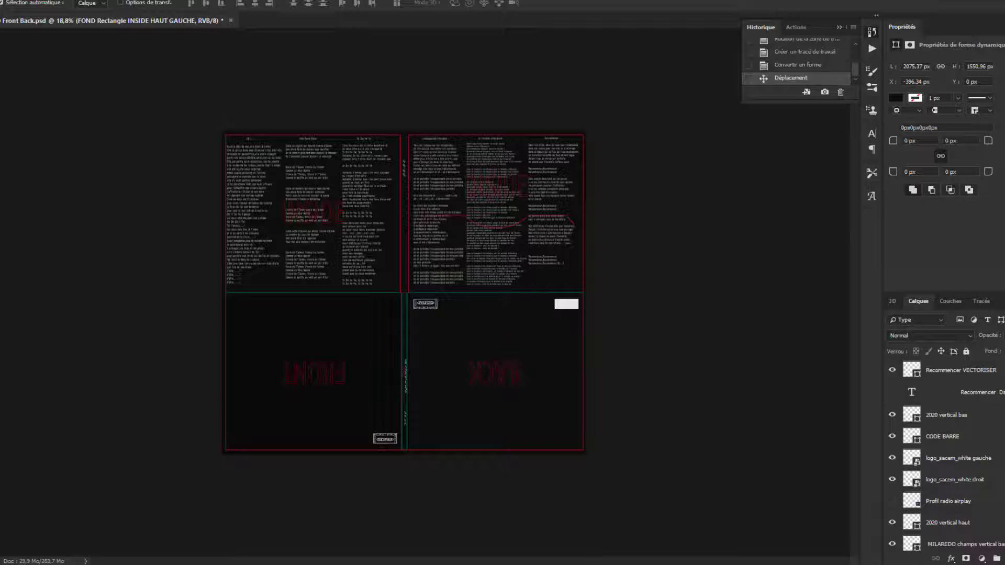
scroll(893, 429, down, 5)
click(892, 466)
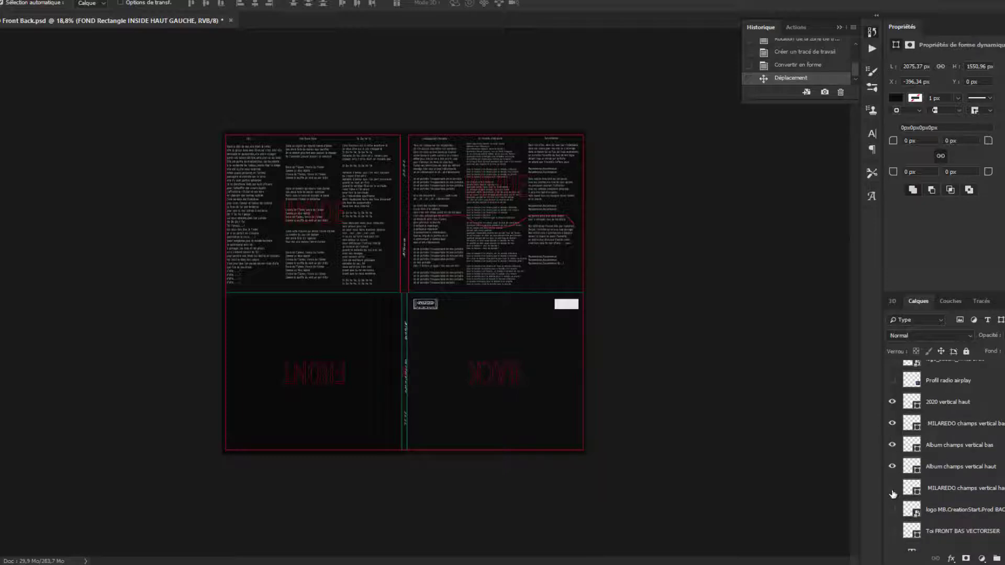
click(892, 489)
click(894, 512)
- Rotate the whole canvas 180° so BACK and FRONT sit upright on top
click(50, 0)
mouse_move(79, 91)
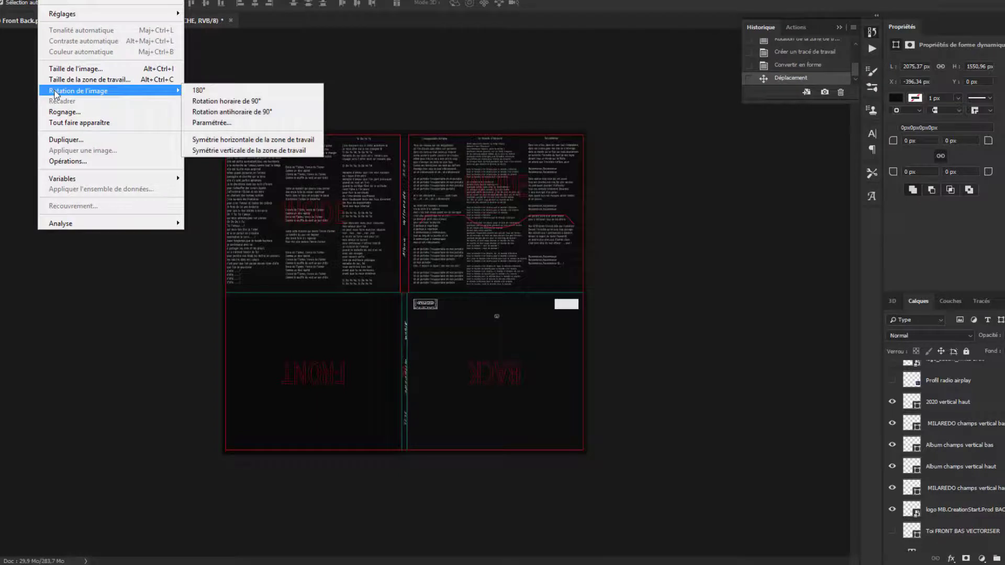
click(203, 93)
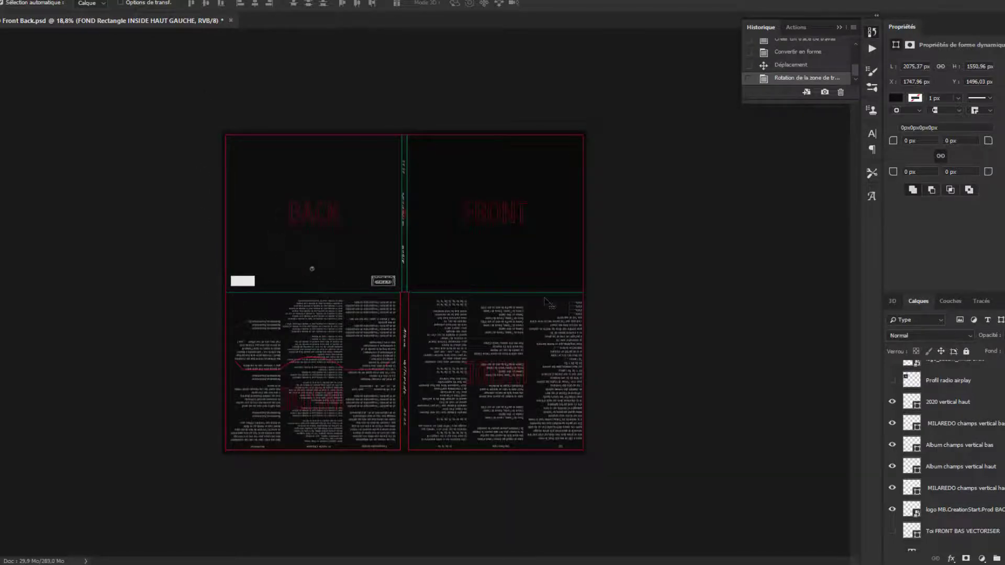
- Show the Toi front title, the Profil TRANSPARENT CD artist portrait and the HAUT BACK name
click(892, 531)
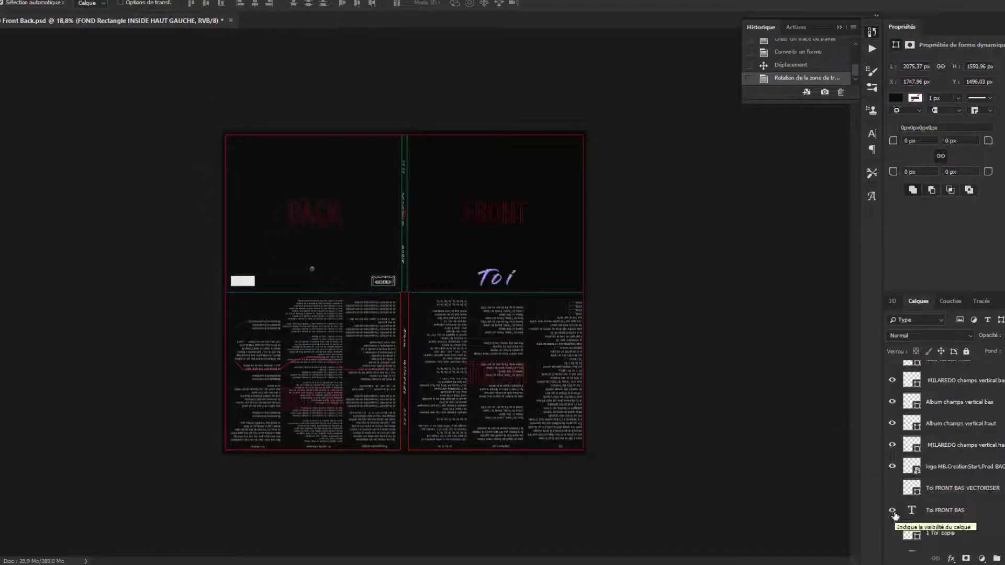
scroll(892, 471, up, 3)
click(892, 452)
click(893, 385)
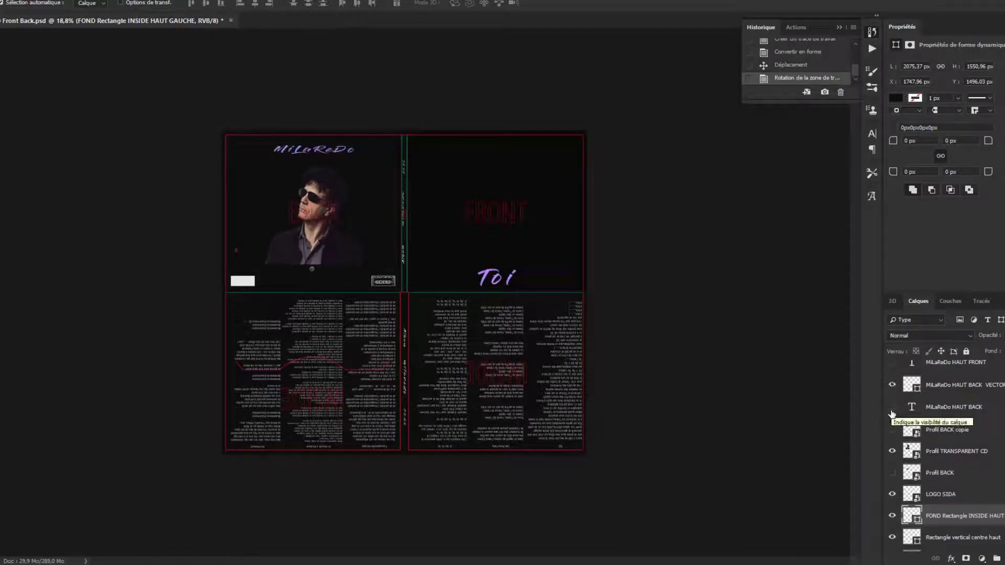
scroll(894, 479, down, 4)
scroll(893, 471, down, 2)
- Show the COUVERTURE FRONT pink eye-earth image, sound credit and all track title layers
click(892, 455)
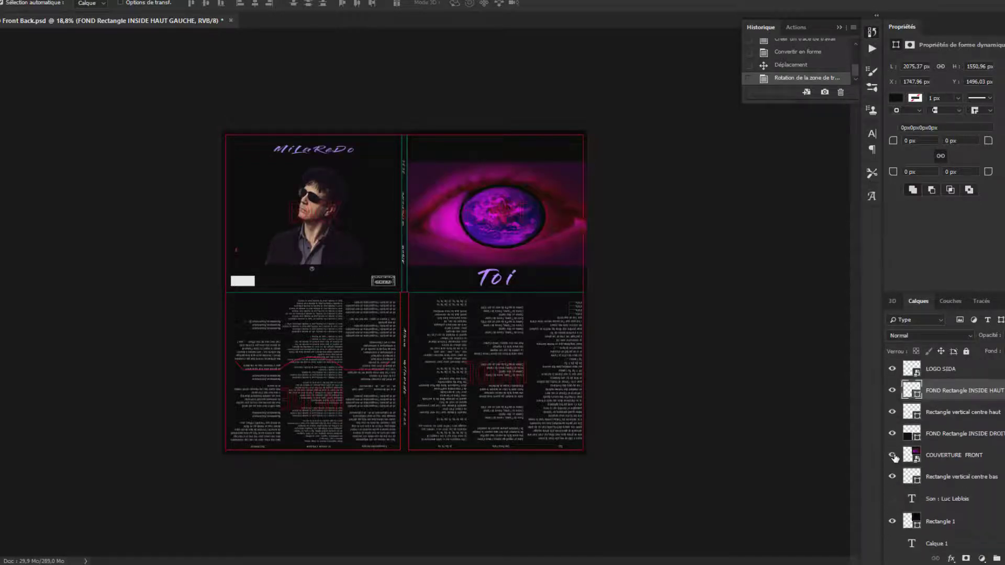
click(893, 498)
click(892, 394)
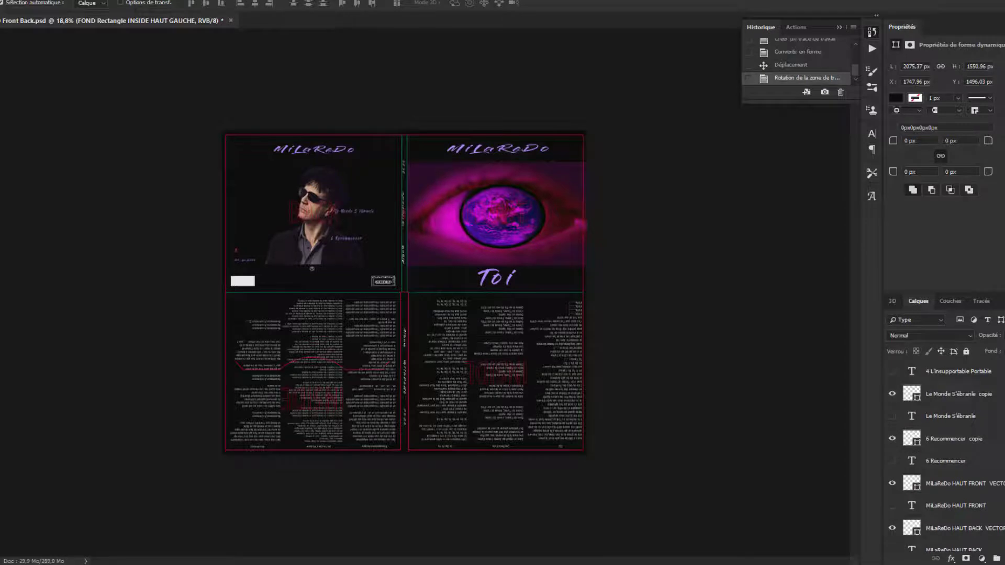
scroll(892, 408, up, 3)
click(892, 411)
click(892, 368)
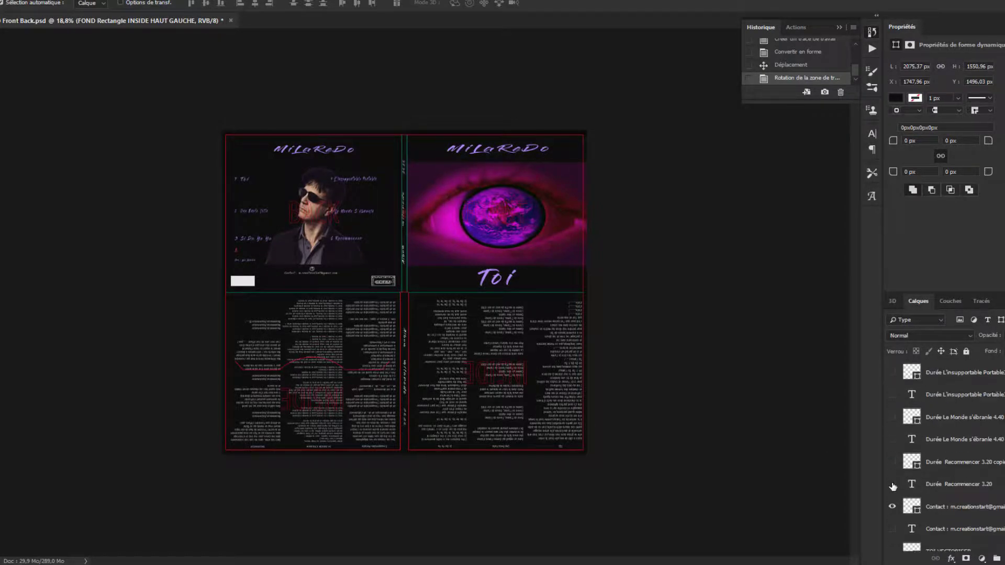
scroll(390, 247, up, 5)
- Make all the Durée layers visible so durations 3.48 through 3.20 appear beside each track title
scroll(943, 445, up, 1)
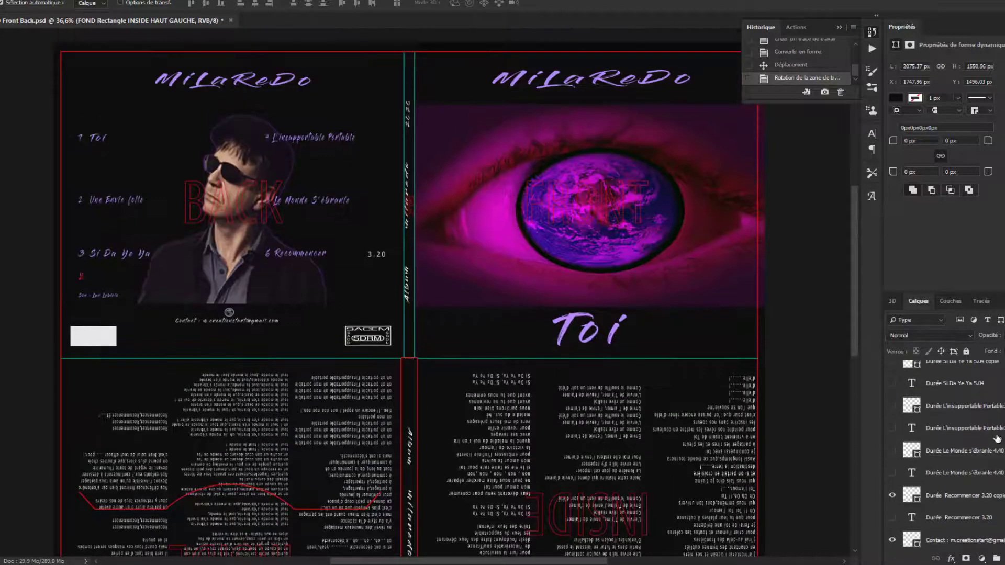
click(892, 453)
click(892, 408)
scroll(890, 445, up, 2)
click(890, 419)
scroll(885, 424, up, 1)
click(893, 382)
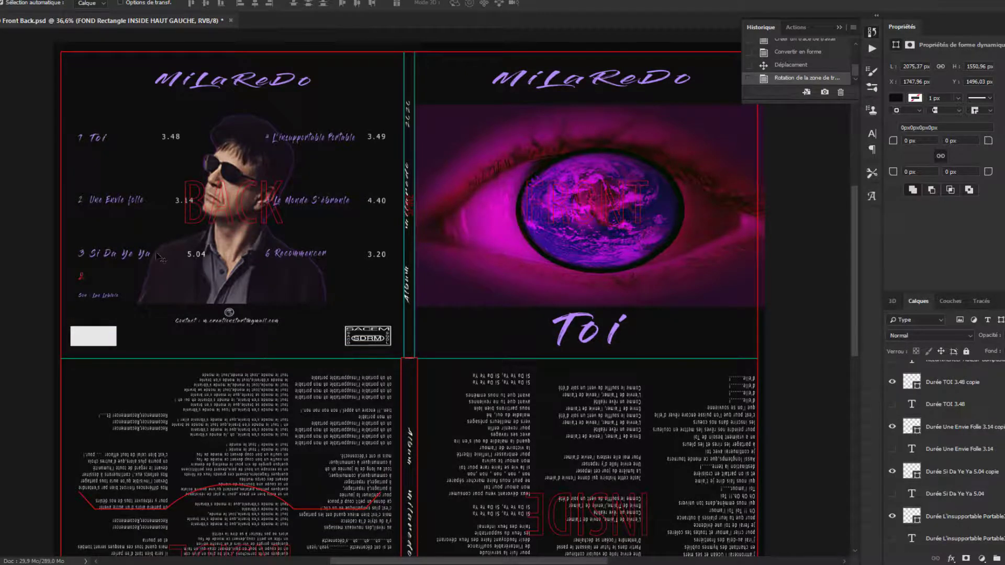
scroll(317, 339, down, 3)
scroll(316, 340, down, 3)
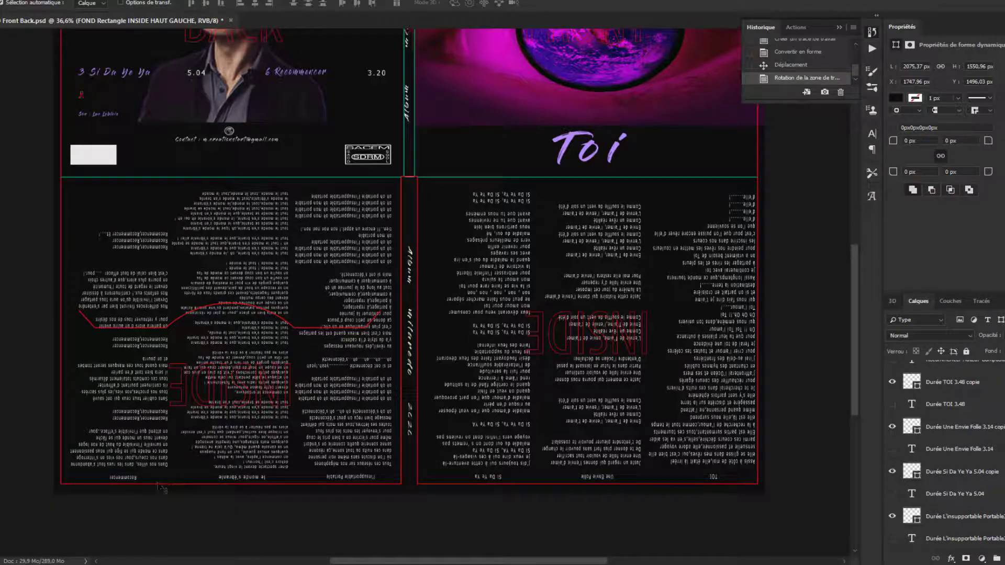
scroll(268, 456, up, 2)
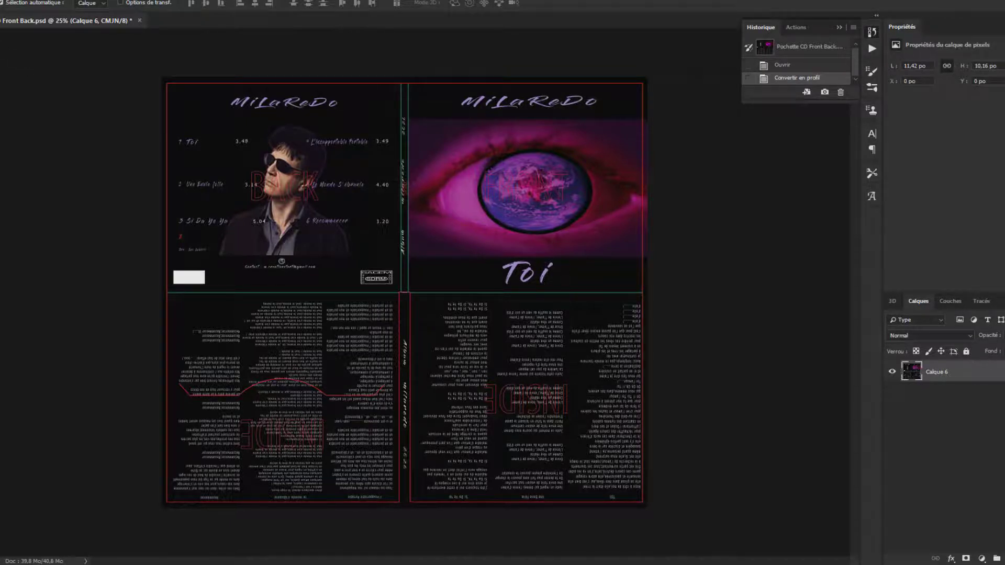
- Convert to Profile with destination Coated FOGRA39, engine Adobe (ACE) and intent Colorimétrie relative
key(alt+e)
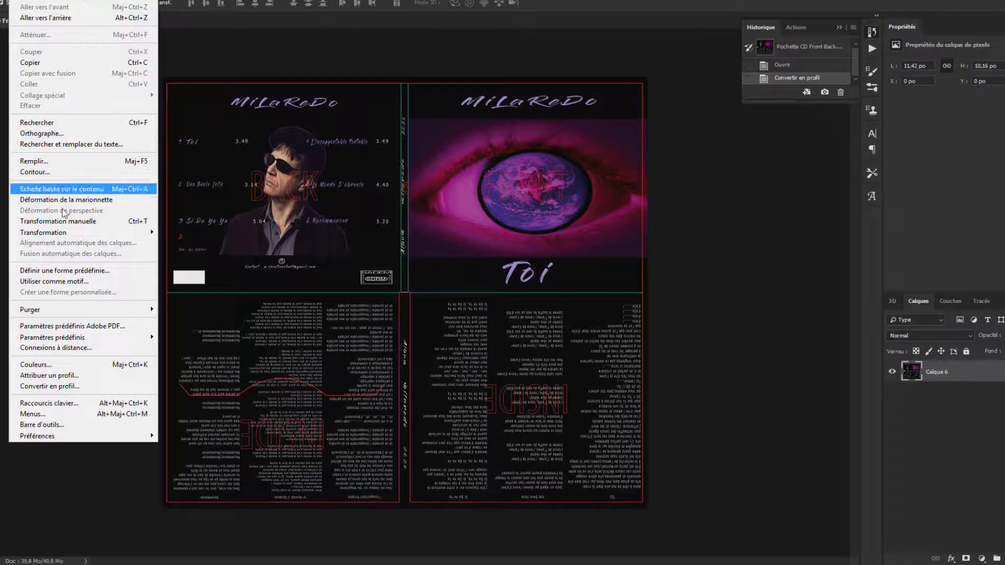
click(44, 387)
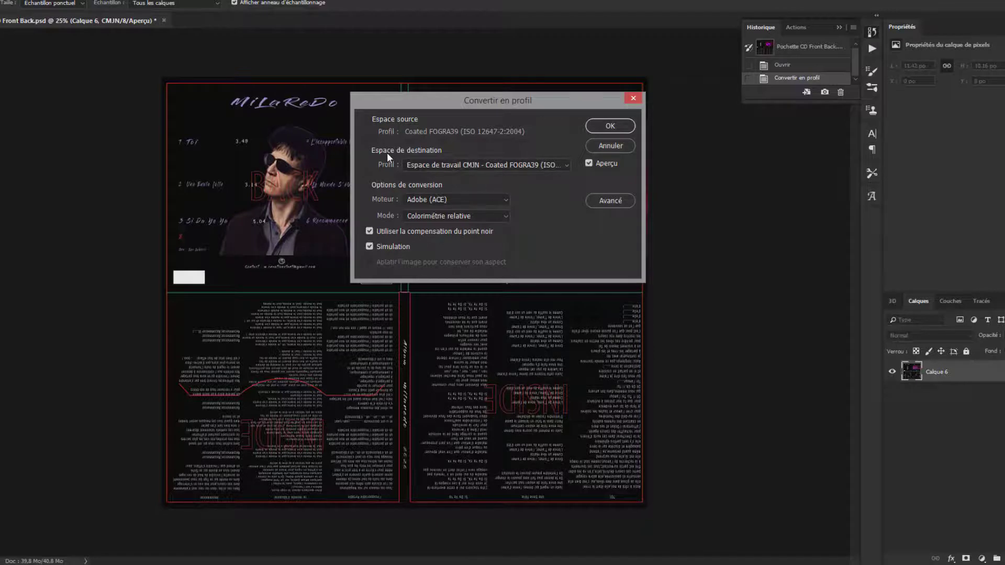
click(564, 166)
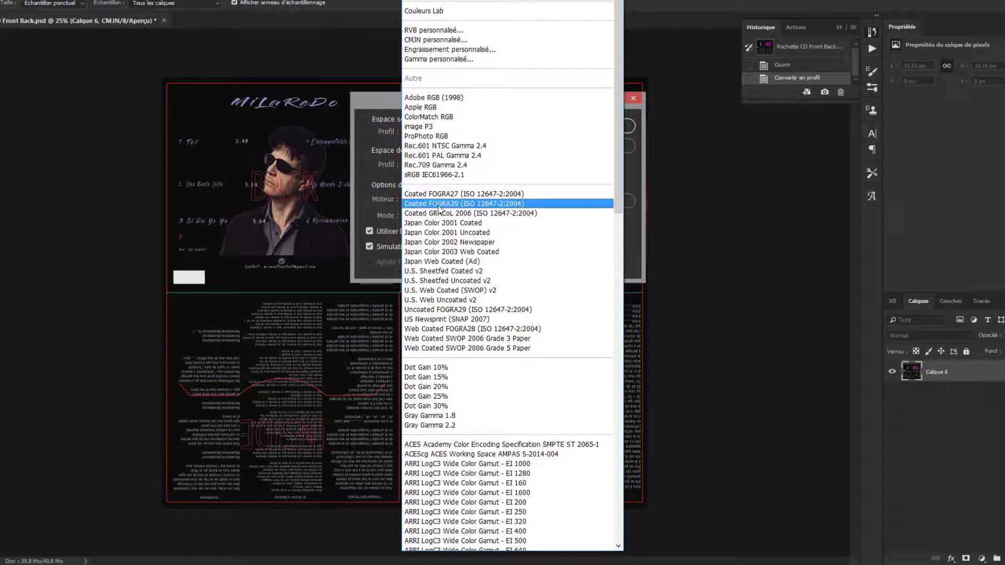
click(458, 204)
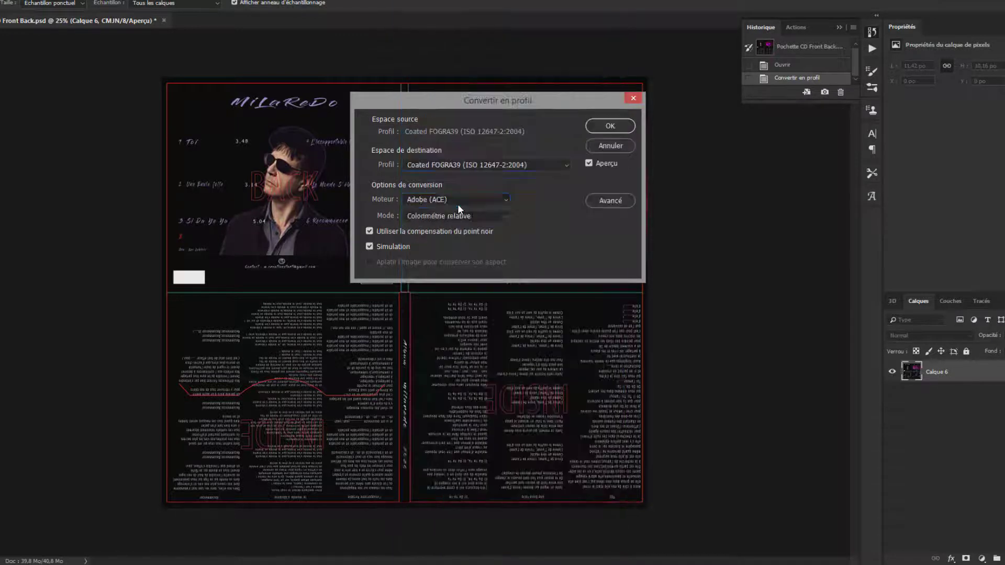
click(539, 198)
click(504, 199)
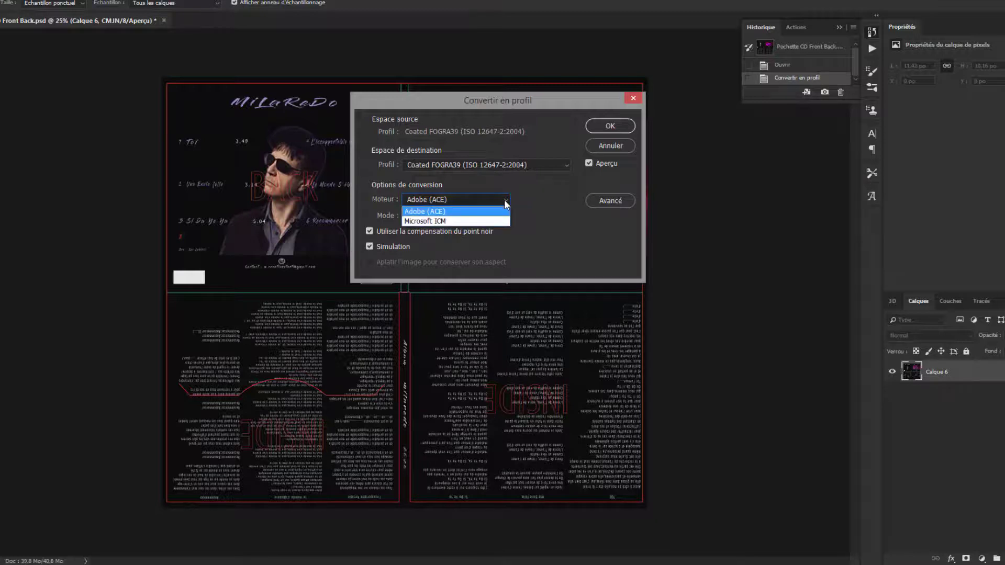
click(556, 197)
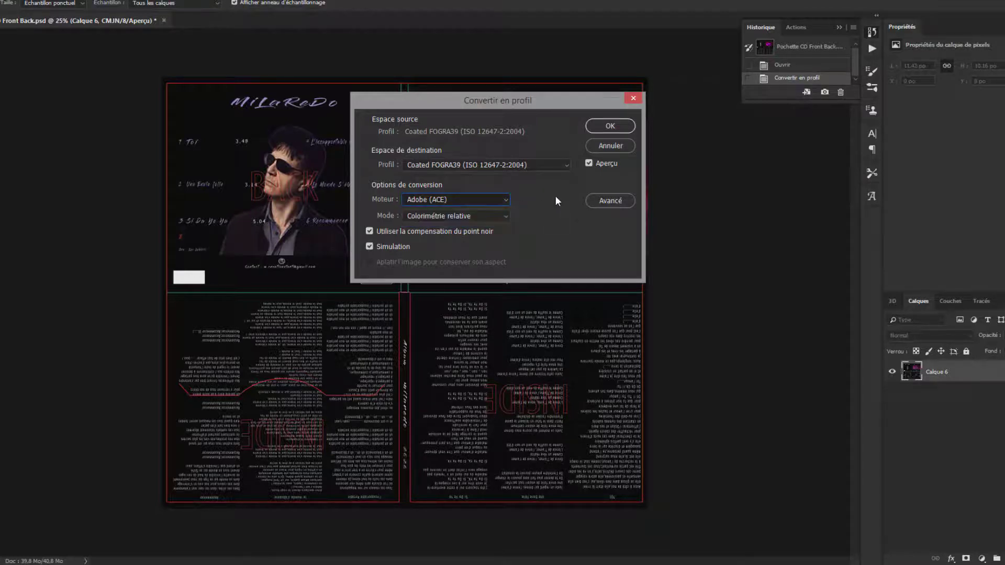
click(506, 216)
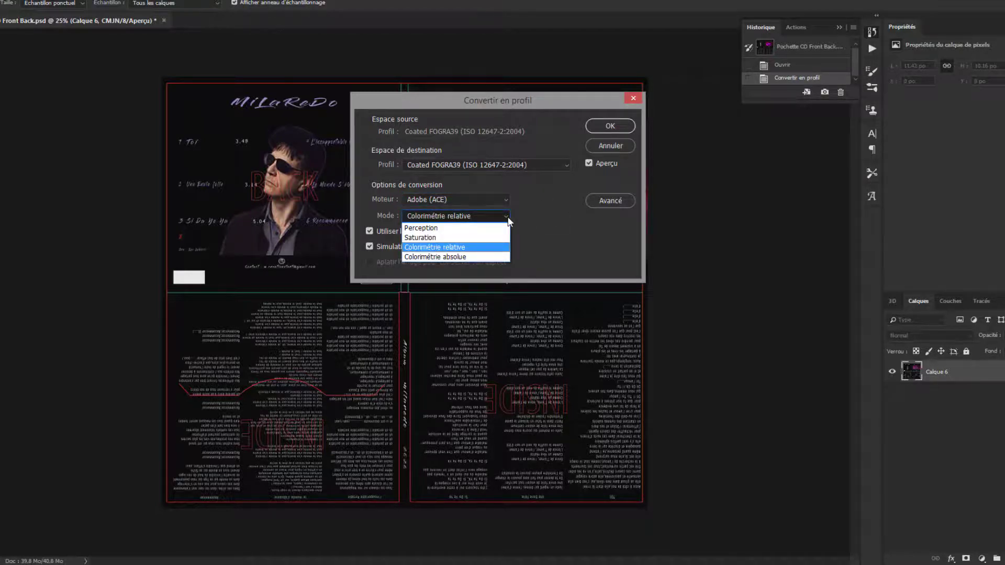
click(553, 223)
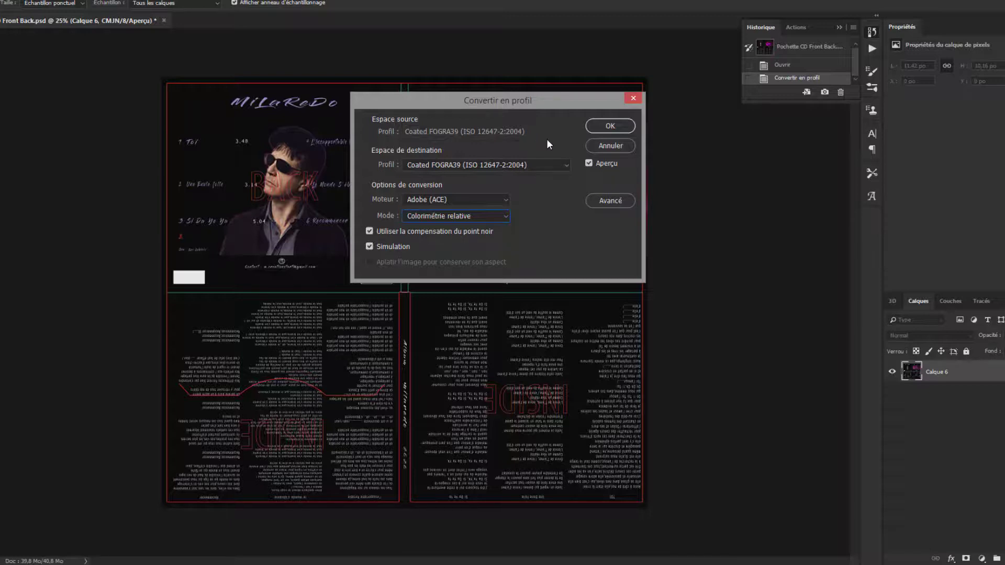
click(610, 127)
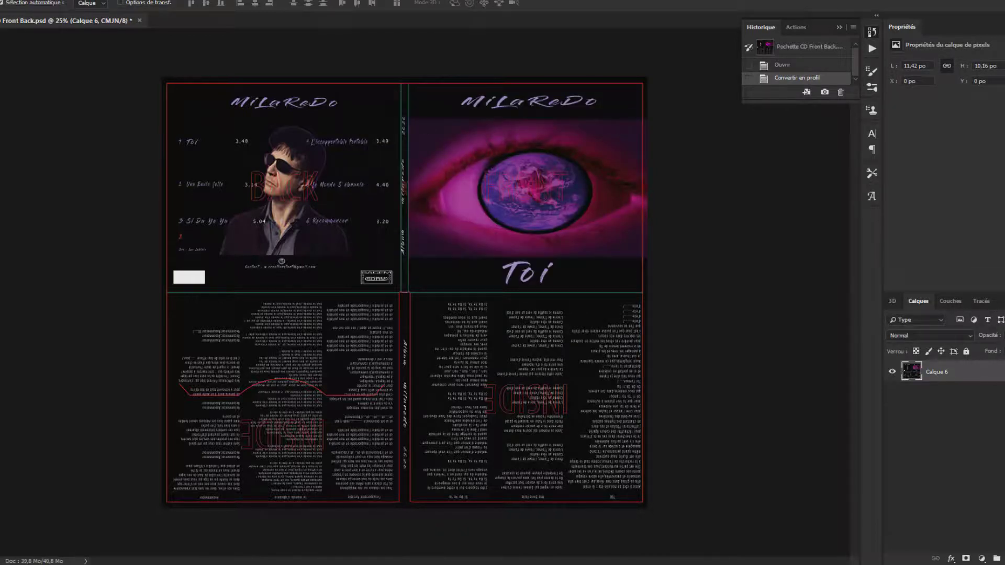
key(alt+f)
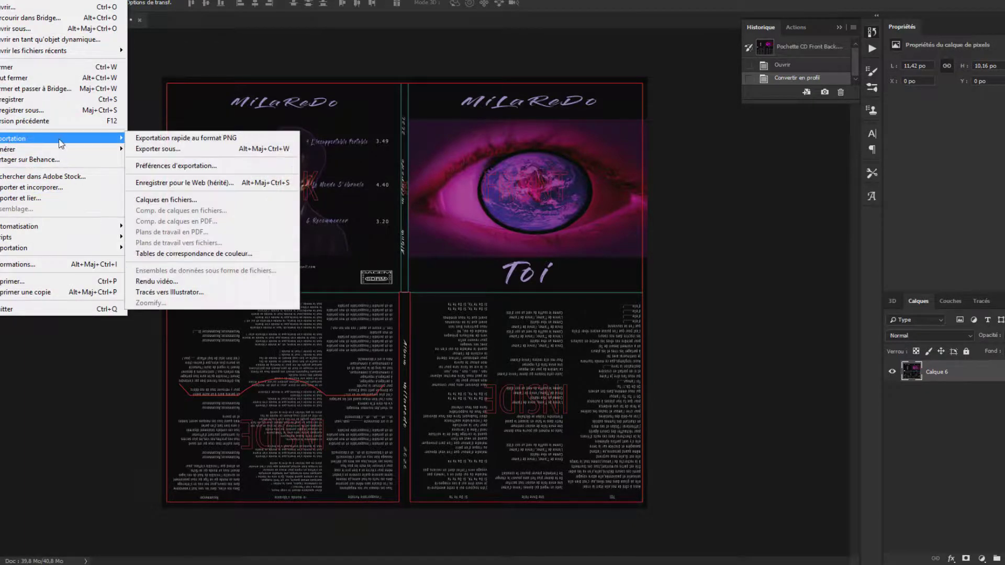
mouse_move(47, 139)
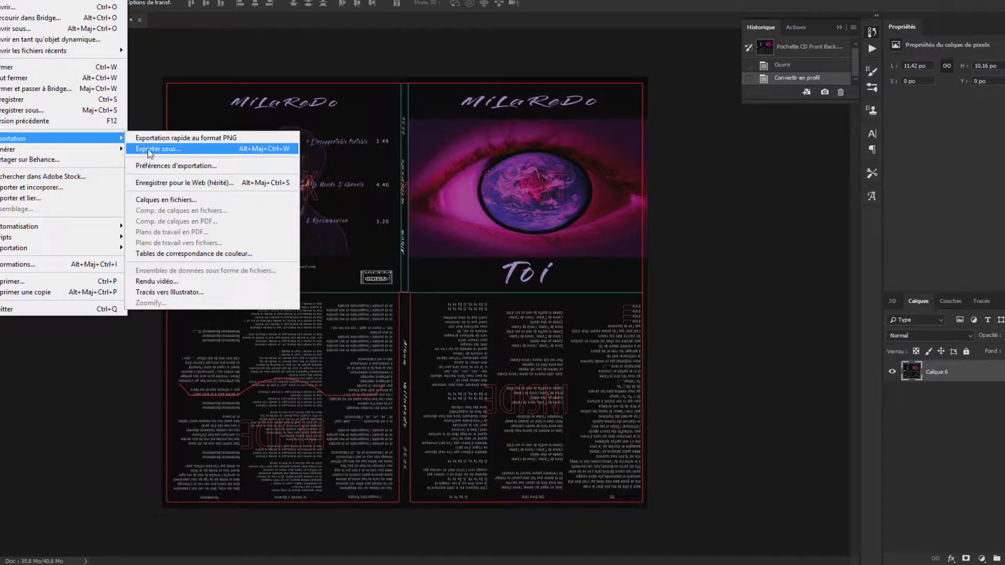
click(148, 151)
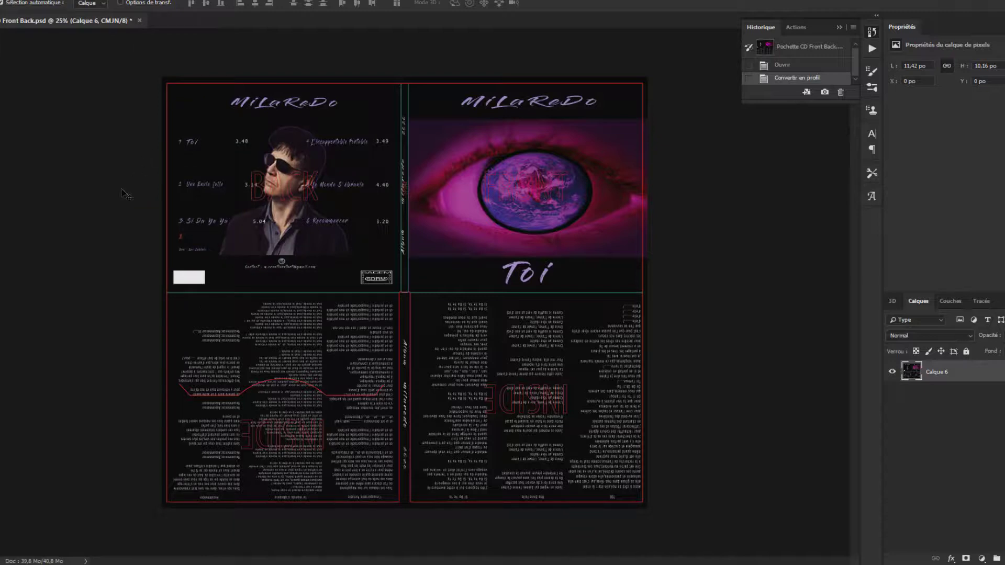